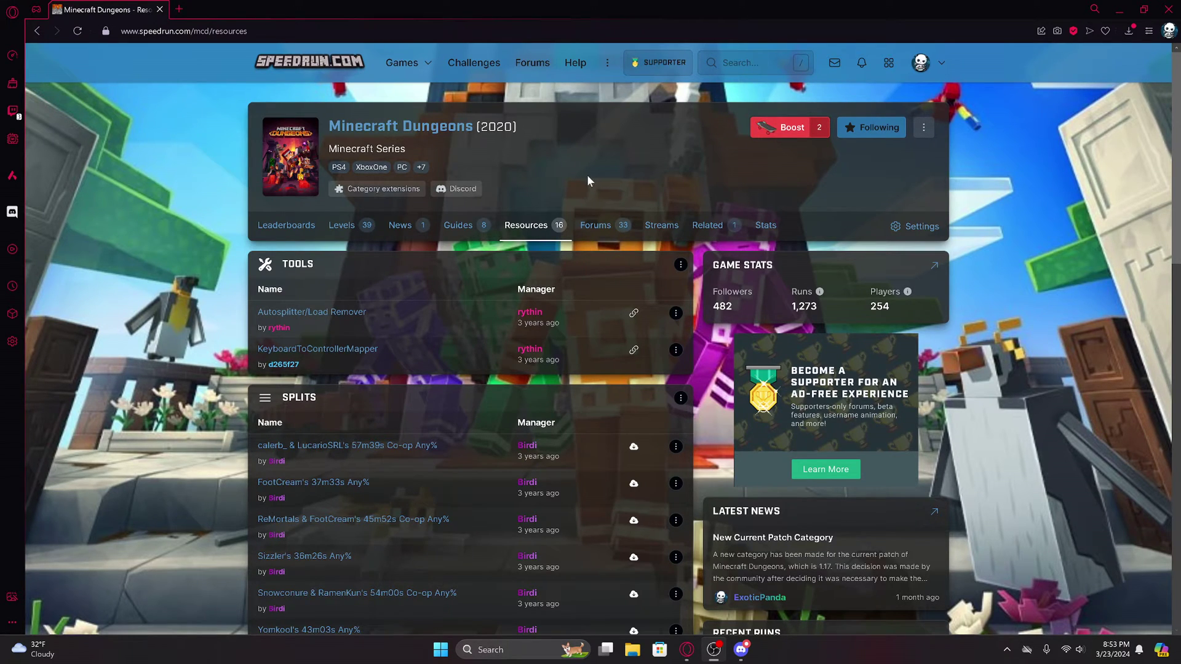
# Step: Download the 1.13 NG+ Geared Save file from the Saves section of the Minecraft Dungeons resources
pyautogui.scroll(-7, 581, 179)
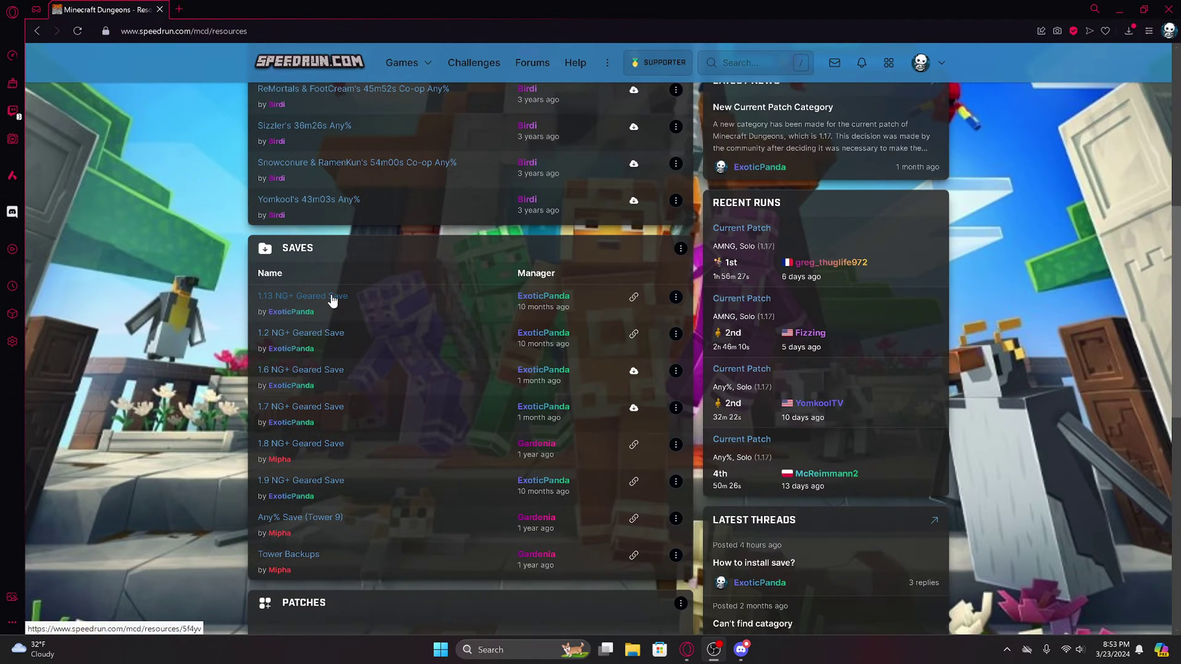
pyautogui.click(283, 301)
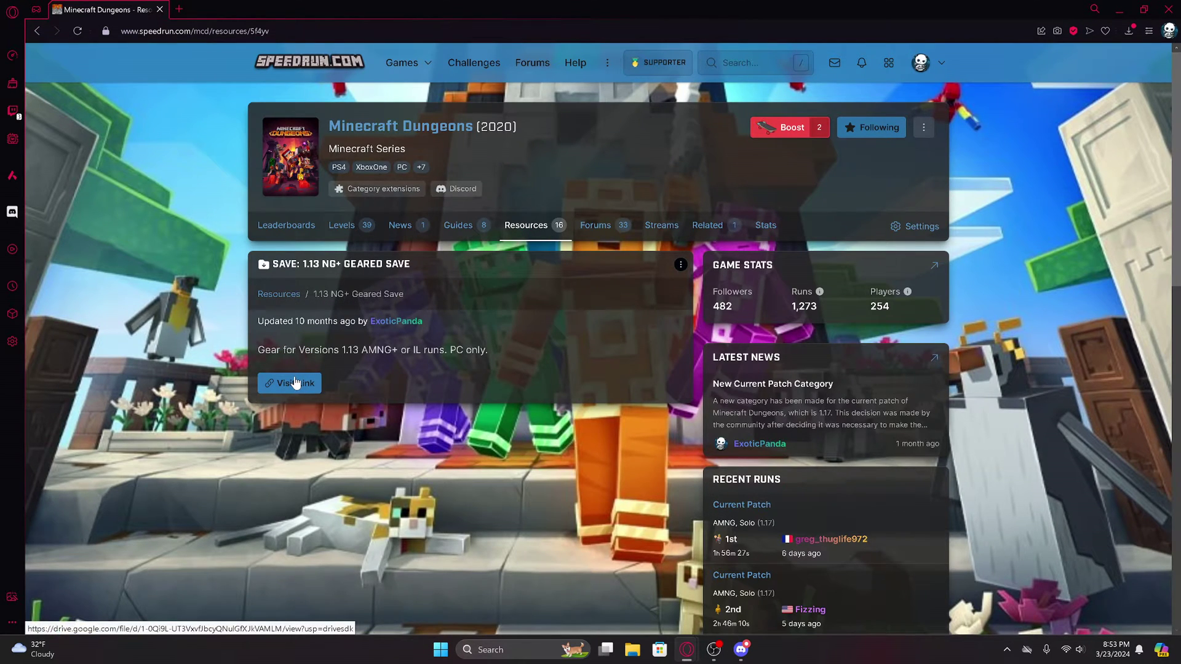
pyautogui.click(295, 383)
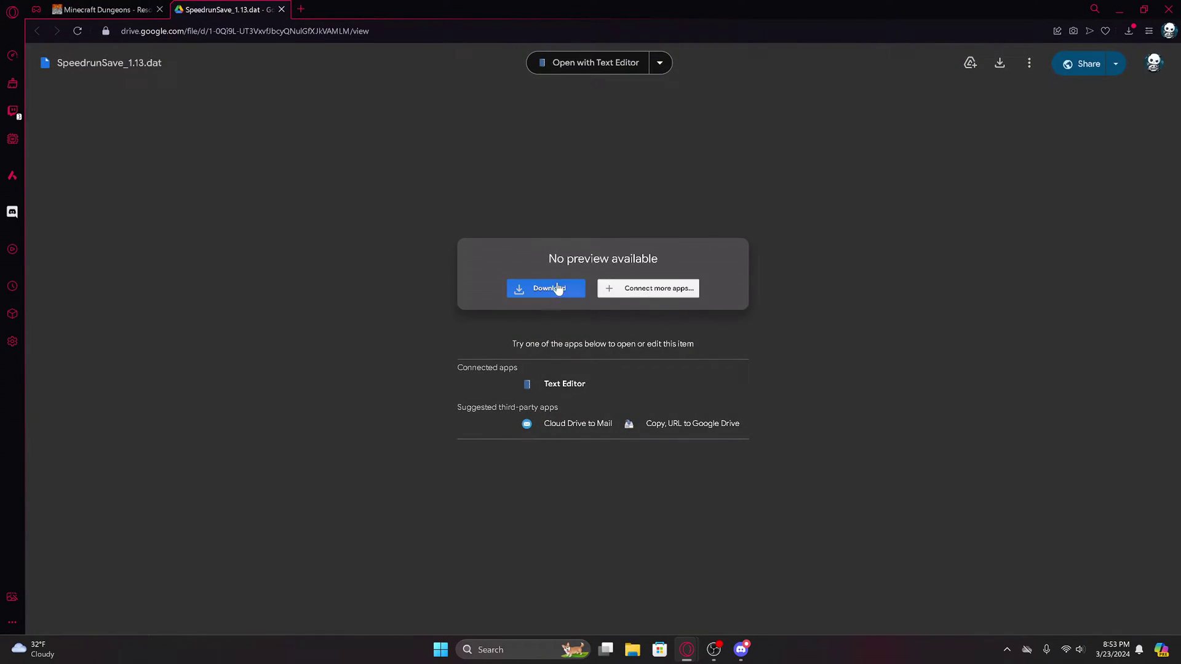
pyautogui.click(555, 287)
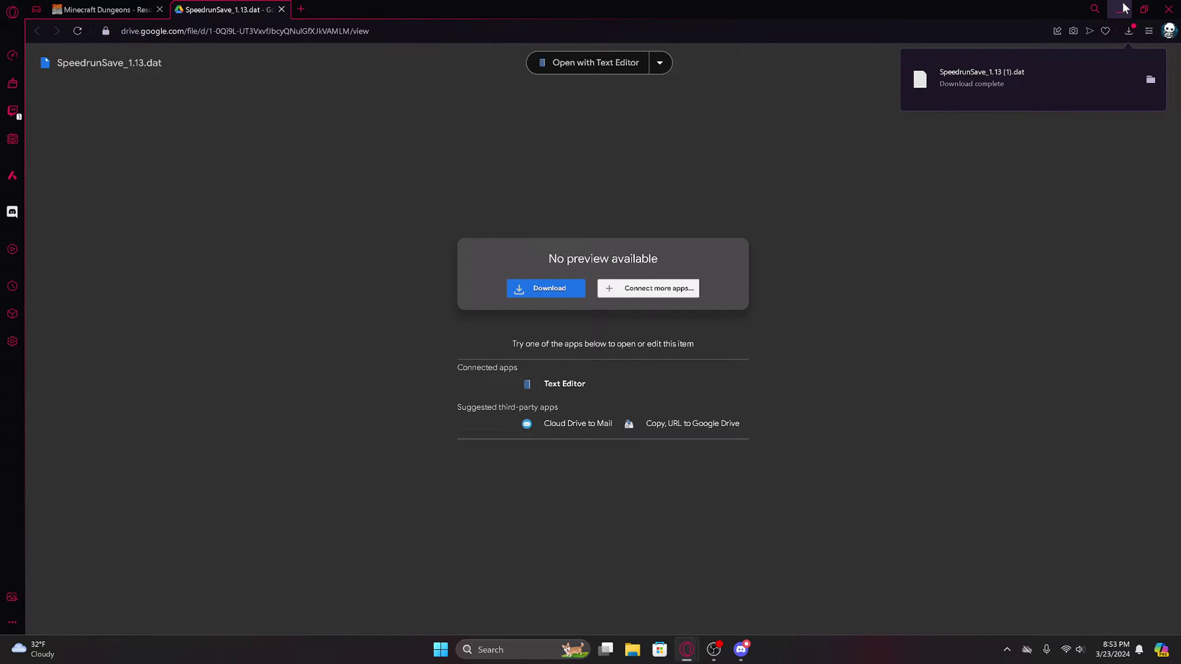
# Step: Switch to File Explorer and open the Downloads folder containing the downloaded save
pyautogui.click(1123, 8)
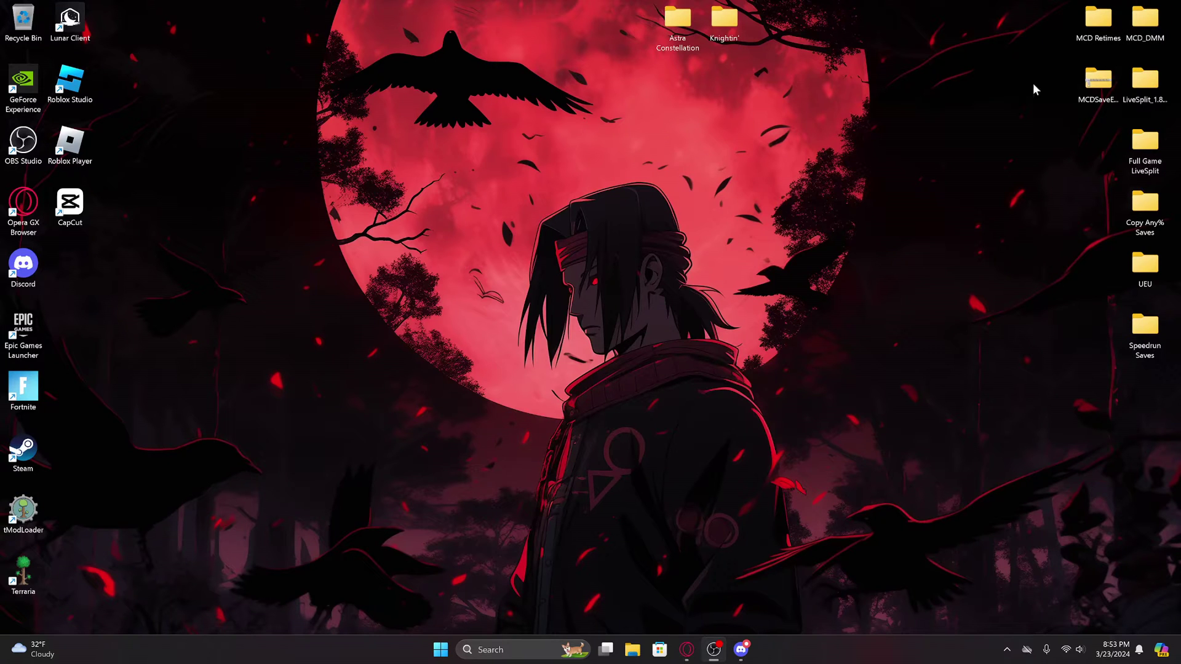
pyautogui.click(632, 649)
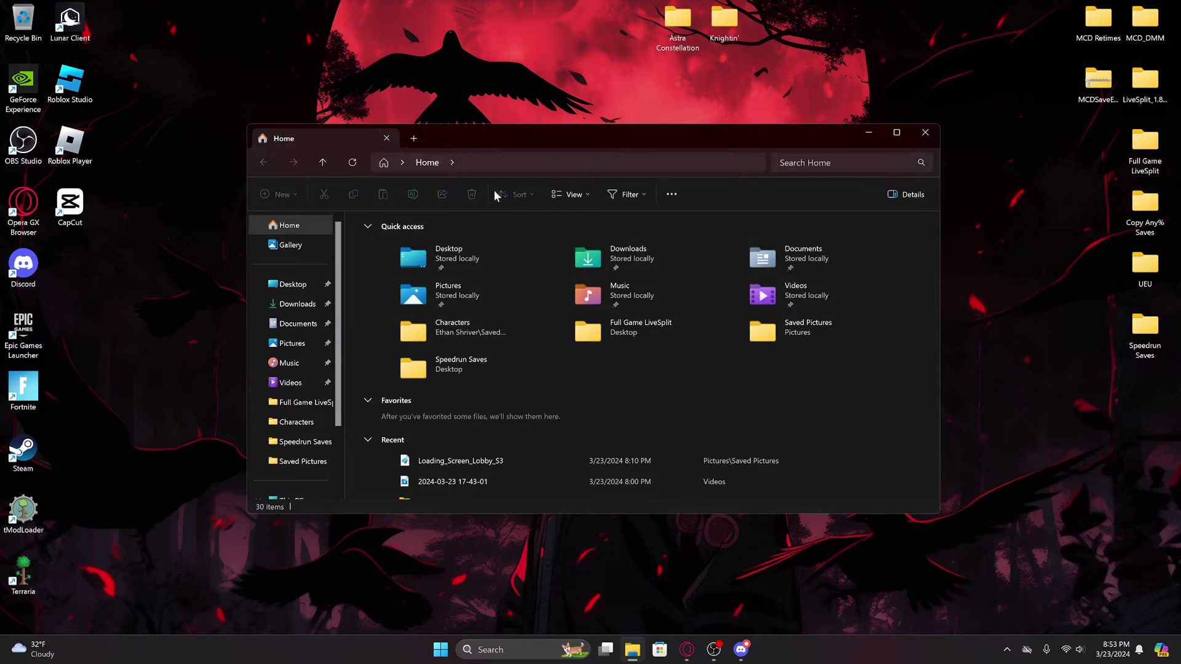
pyautogui.click(297, 304)
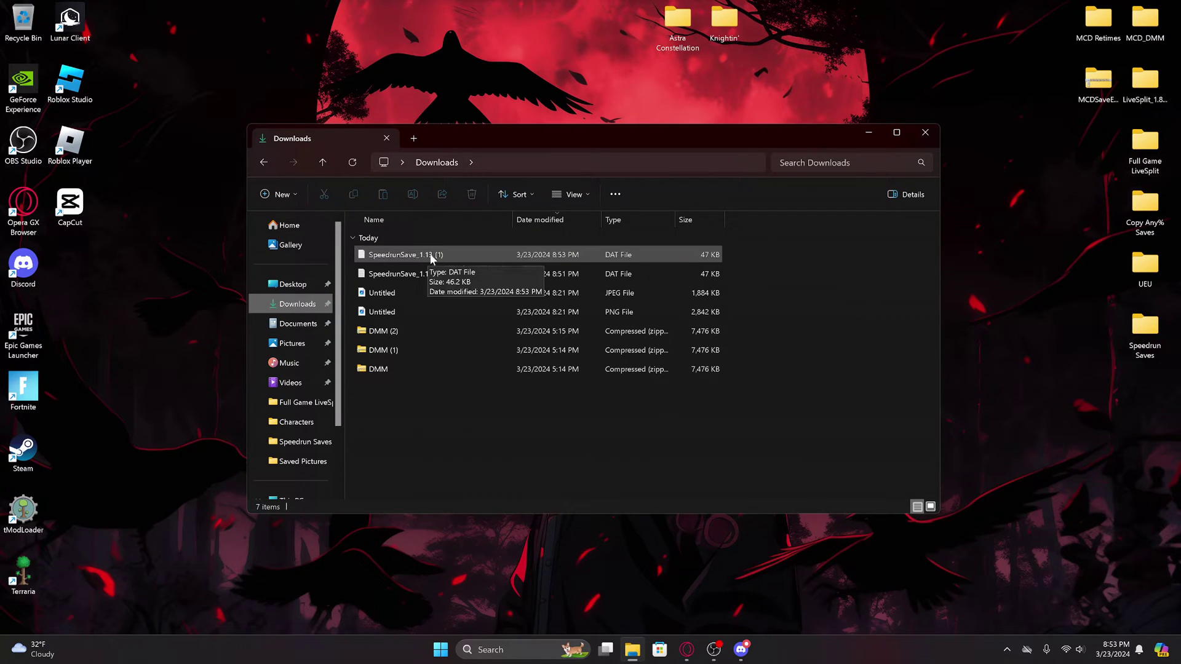
# Step: In a second File Explorer tab, browse to the user's profile folder under Users on Local Disk (C:)
pyautogui.click(414, 139)
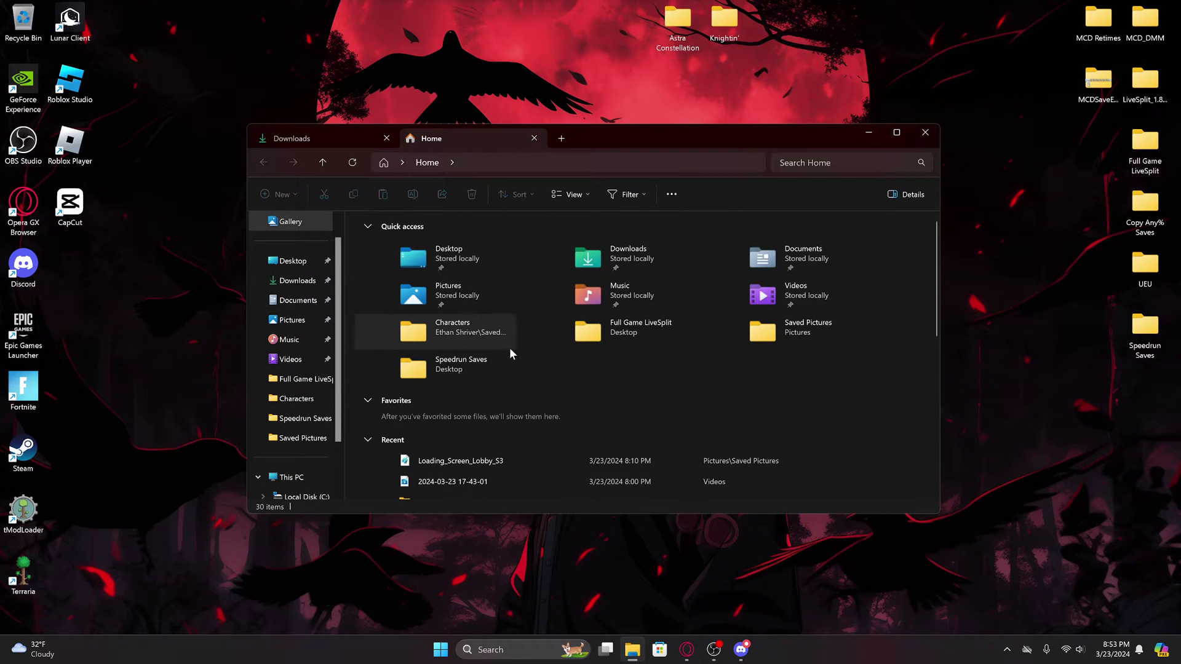
pyautogui.scroll(-6, 386, 409)
pyautogui.scroll(-2, 328, 415)
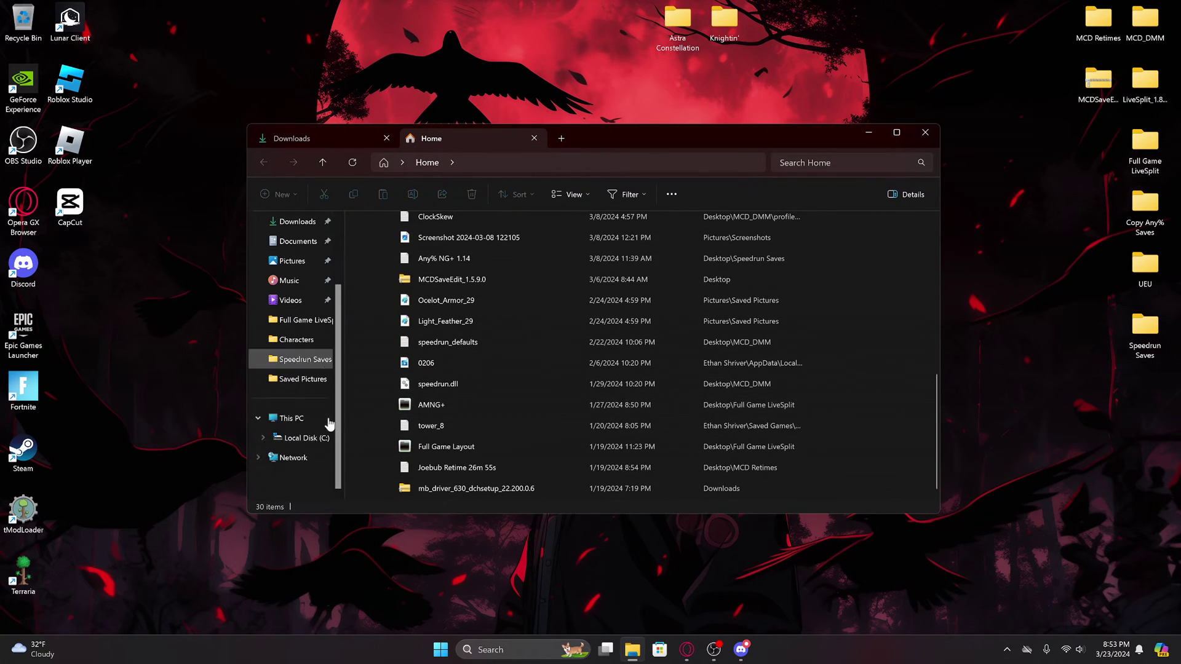
pyautogui.click(307, 438)
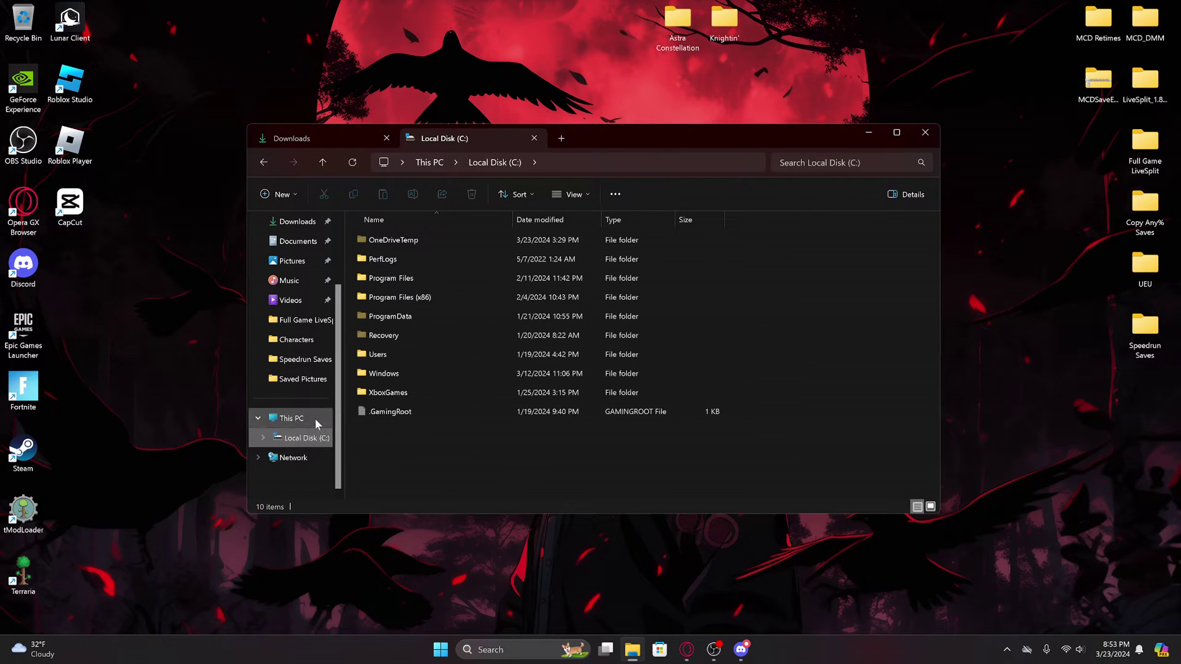
pyautogui.click(315, 418)
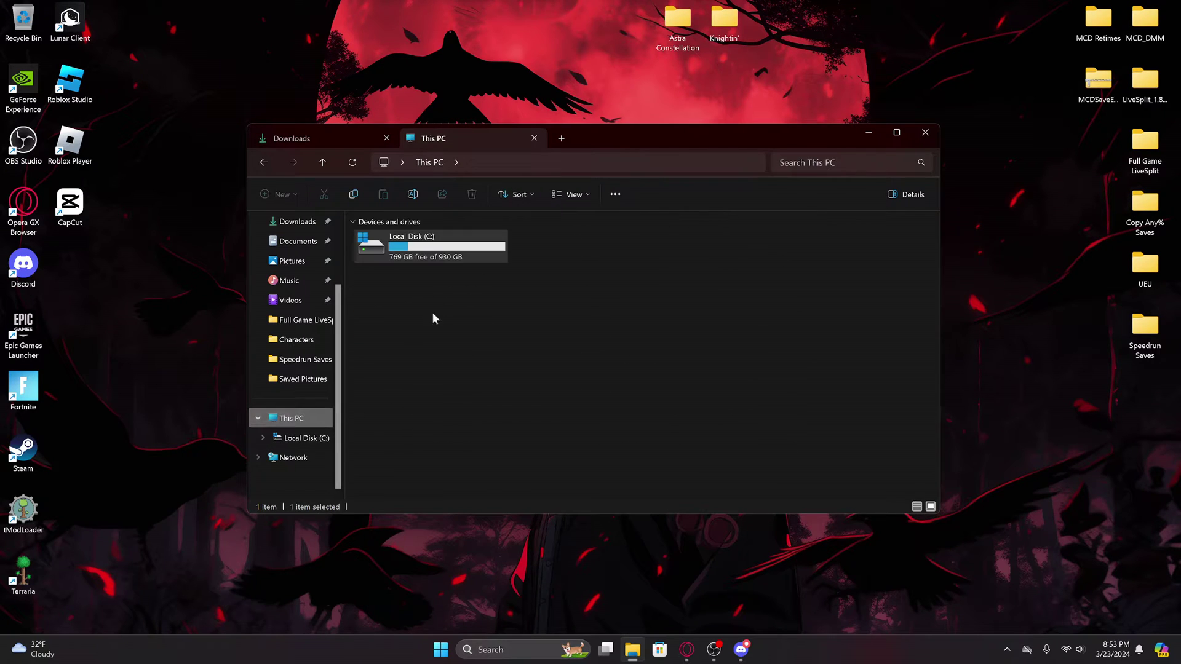
pyautogui.doubleClick(458, 246)
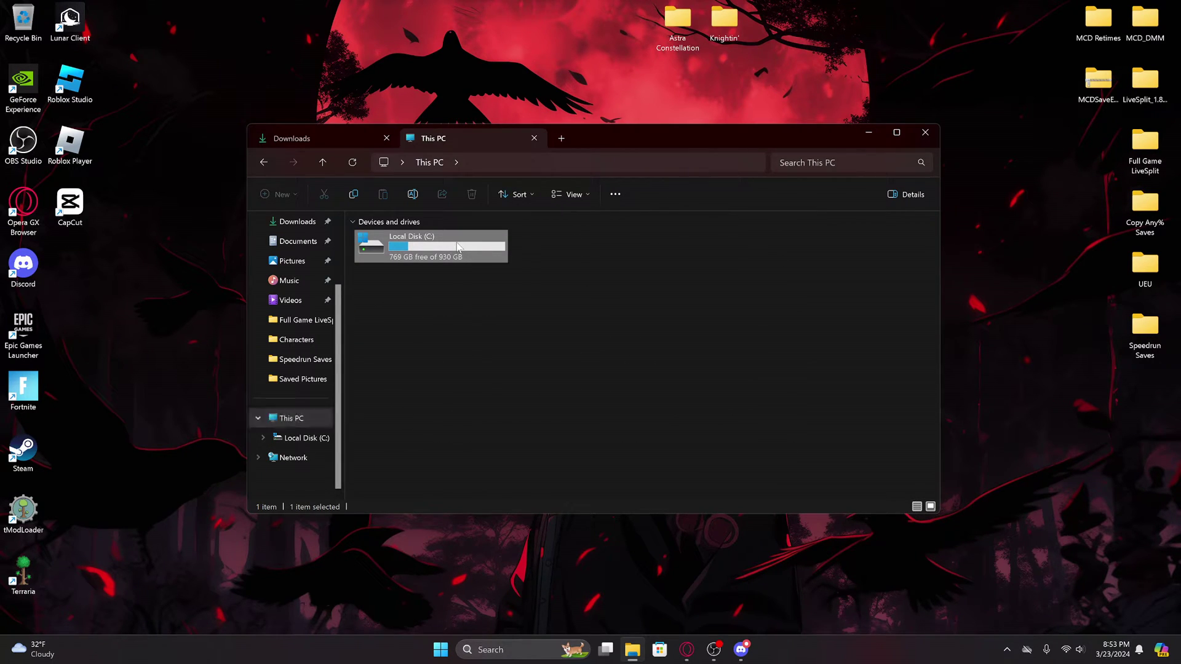
pyautogui.doubleClick(407, 353)
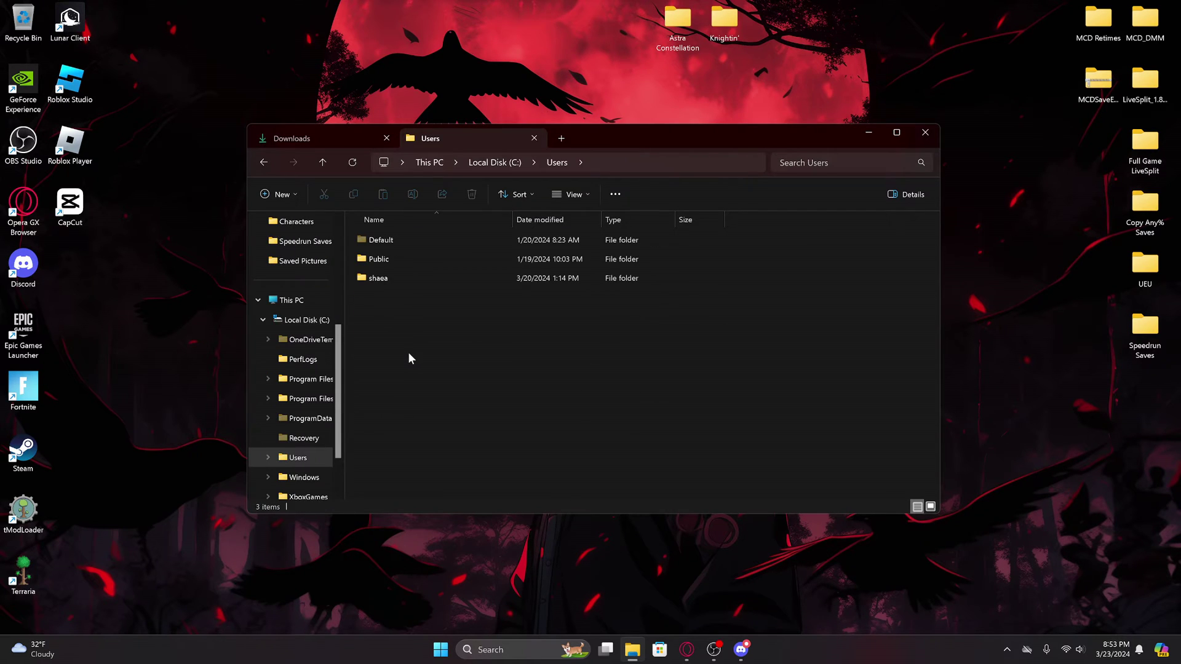
pyautogui.doubleClick(378, 278)
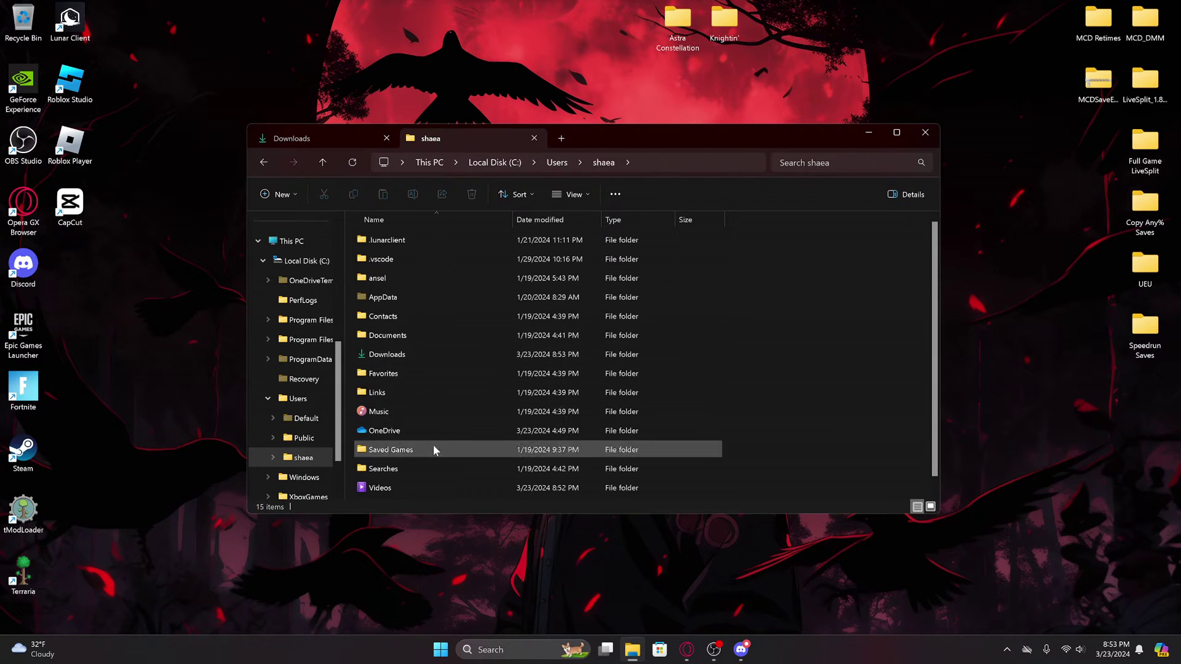
# Step: Open the Characters folder inside the numbered account folder under Saved Games, Mojang Studios, Dungeons
pyautogui.doubleClick(433, 446)
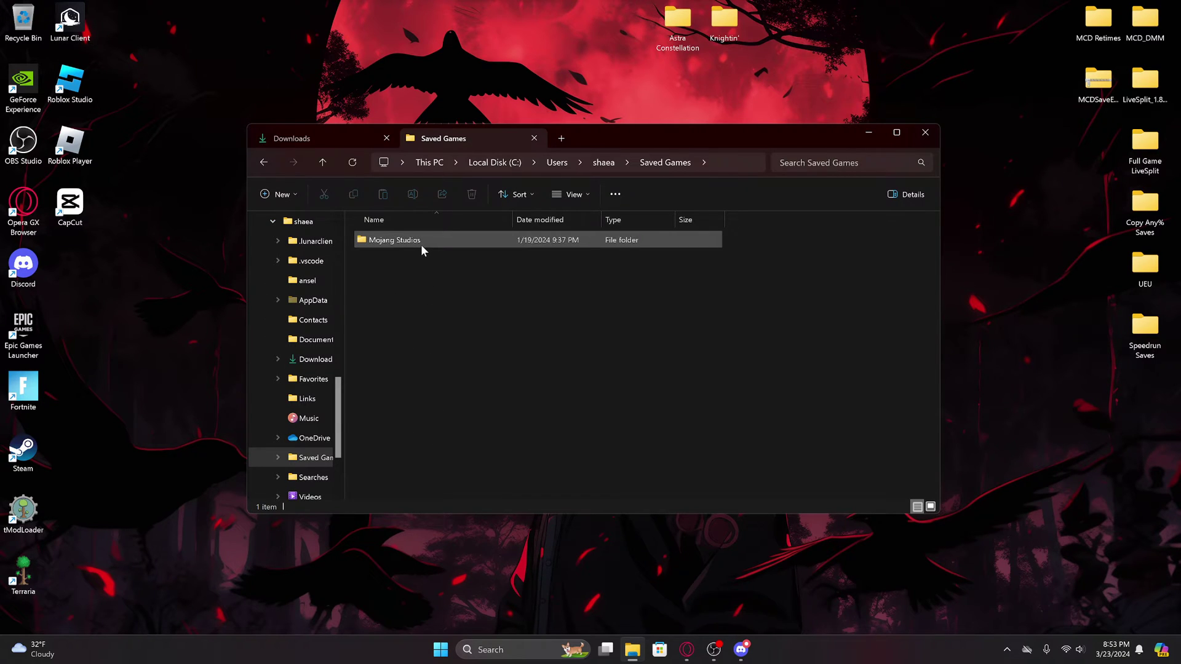
pyautogui.doubleClick(421, 245)
pyautogui.doubleClick(422, 245)
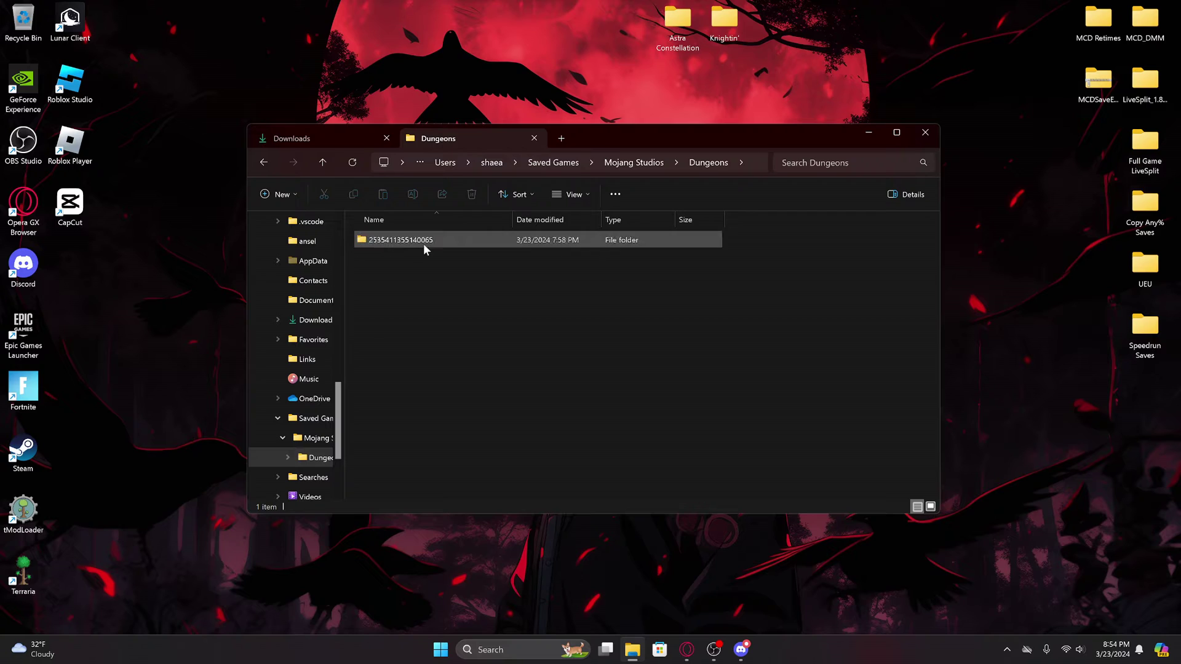
pyautogui.moveTo(431, 248)
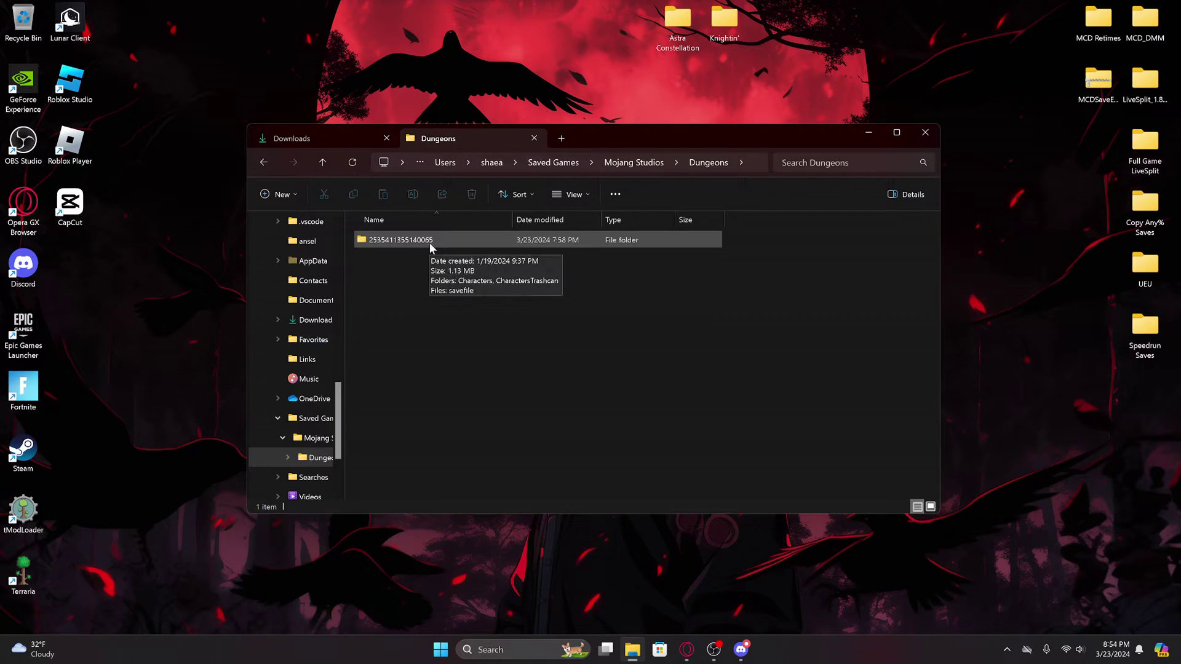
pyautogui.doubleClick(464, 241)
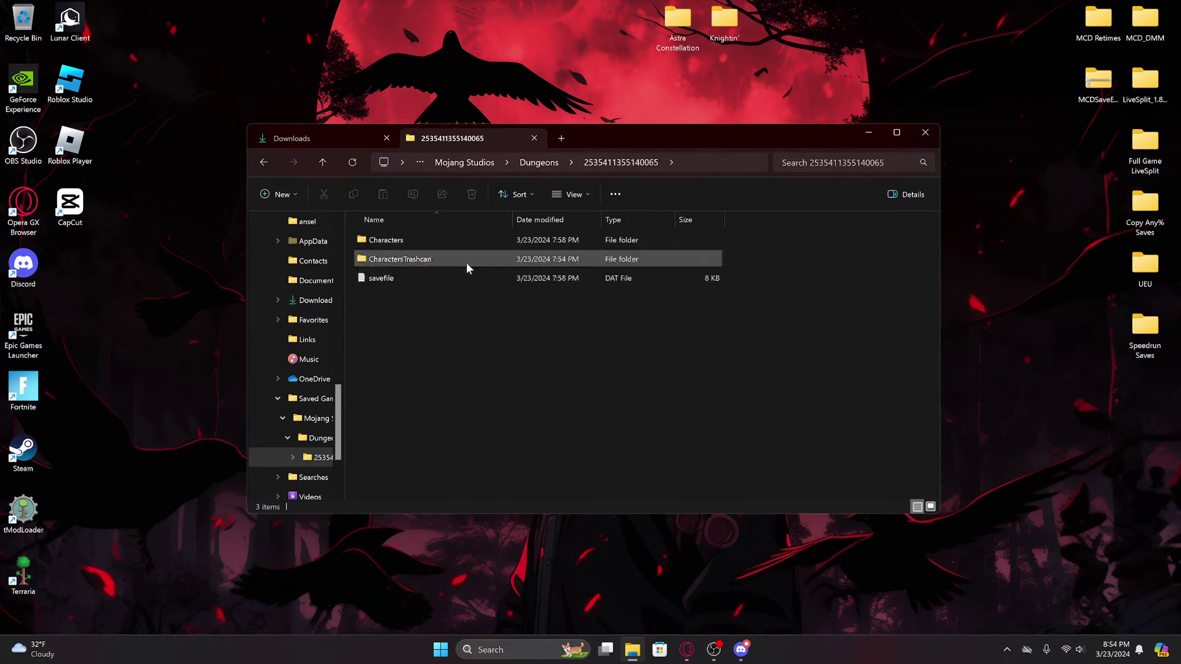
pyautogui.doubleClick(447, 240)
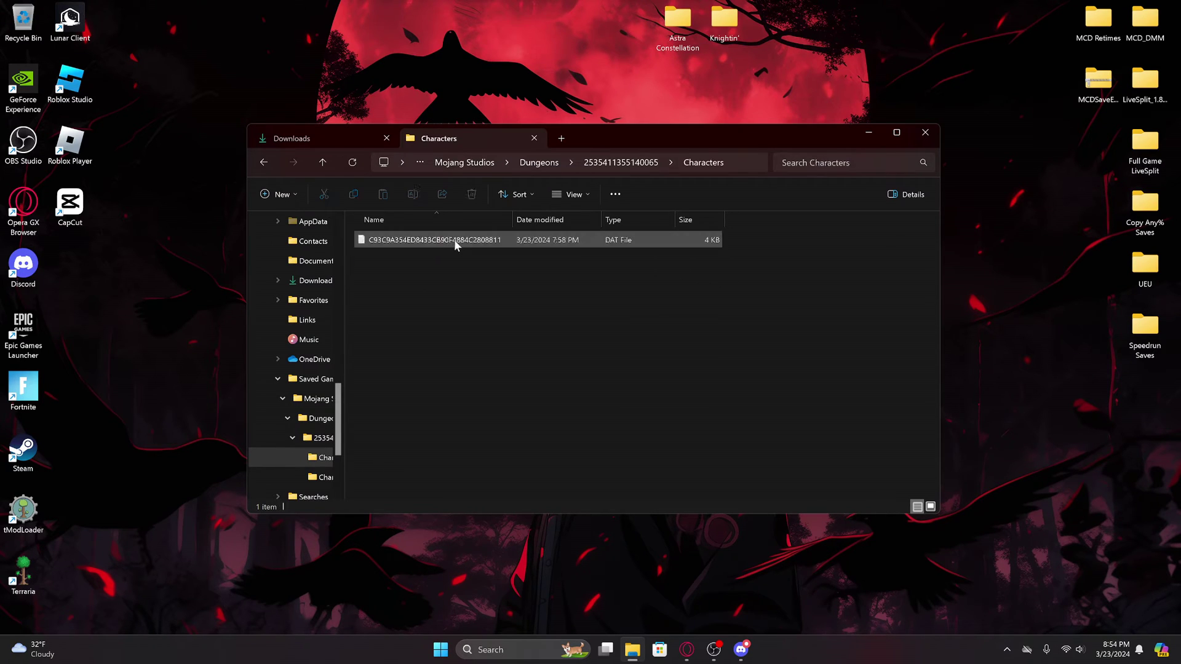
# Step: Move SpeedrunSave_1.13 (1) from Downloads into the game's Characters folder
pyautogui.moveTo(467, 288); pyautogui.dragTo(389, 243)
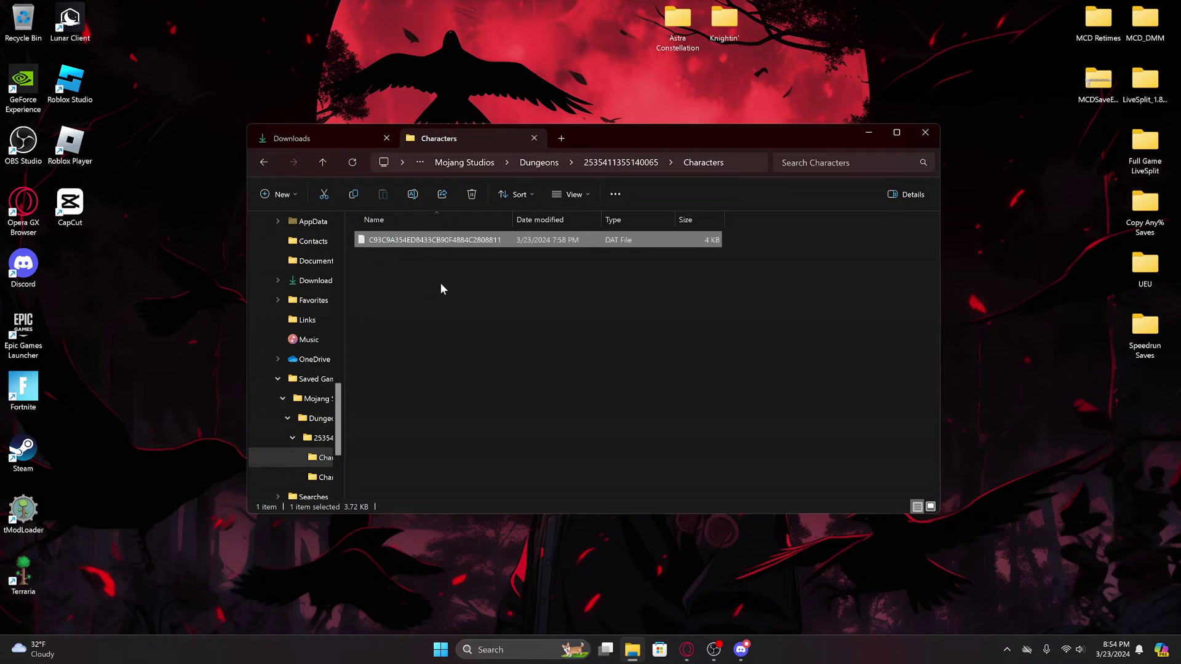
pyautogui.moveTo(775, 241); pyautogui.dragTo(646, 244)
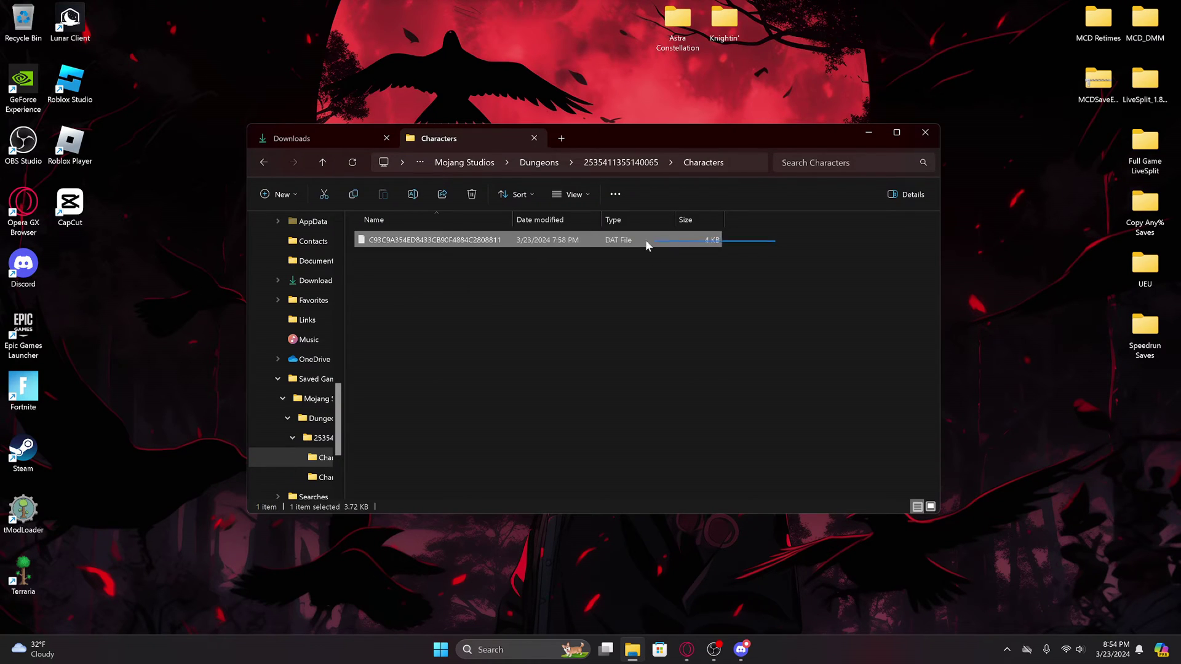
pyautogui.click(354, 141)
pyautogui.click(451, 252)
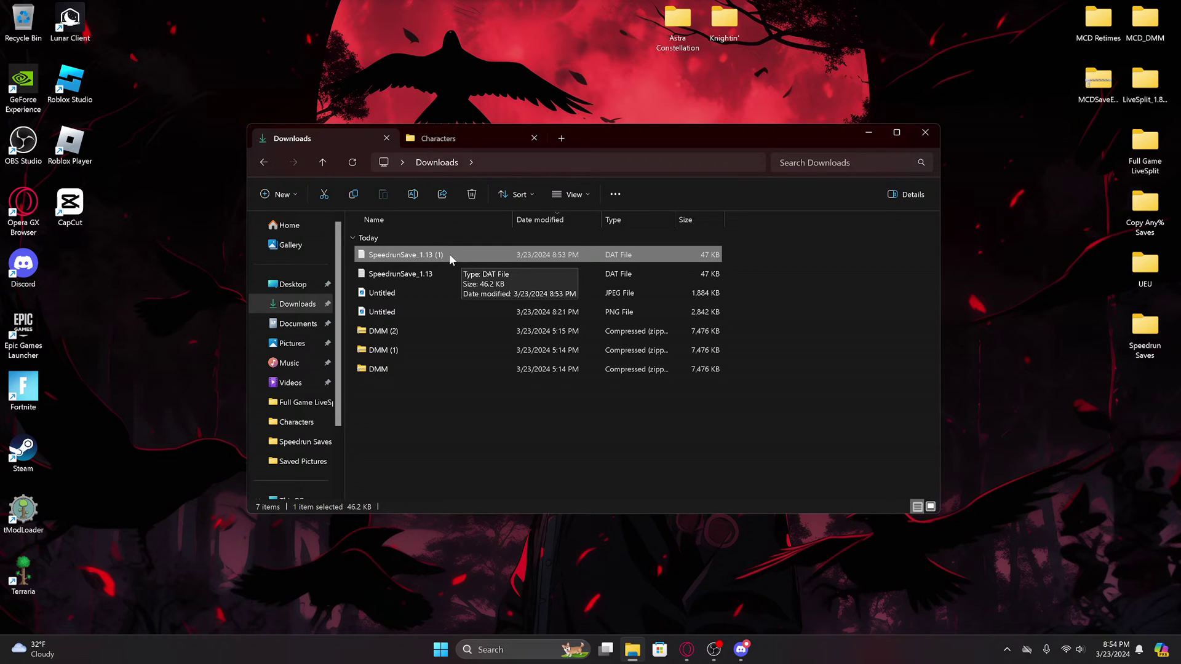
pyautogui.moveTo(449, 253); pyautogui.dragTo(480, 297)
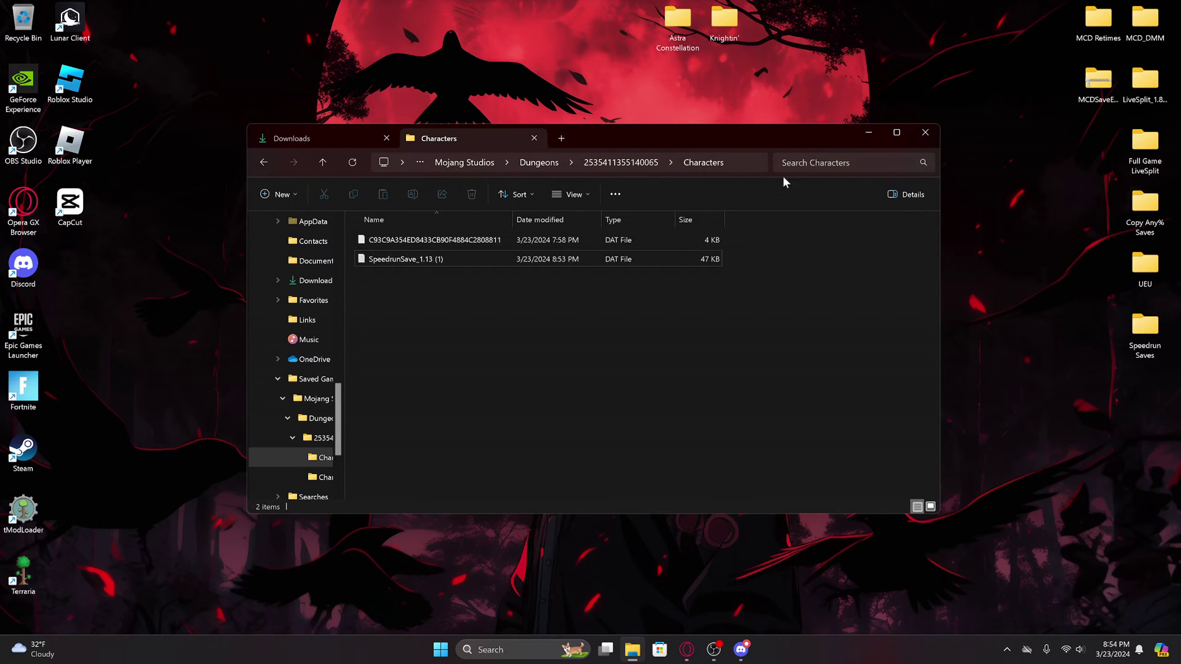
# Step: Launch Minecraft Dungeons and select the level 328 hero in the hero settings
pyautogui.click(490, 650)
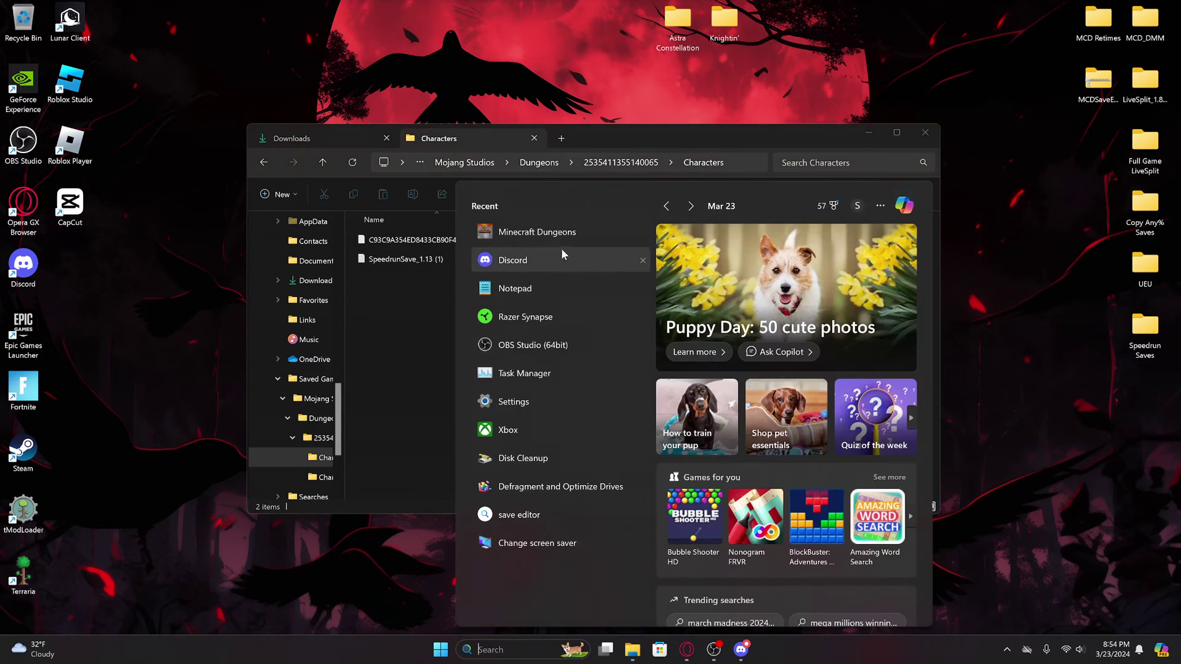
pyautogui.click(563, 235)
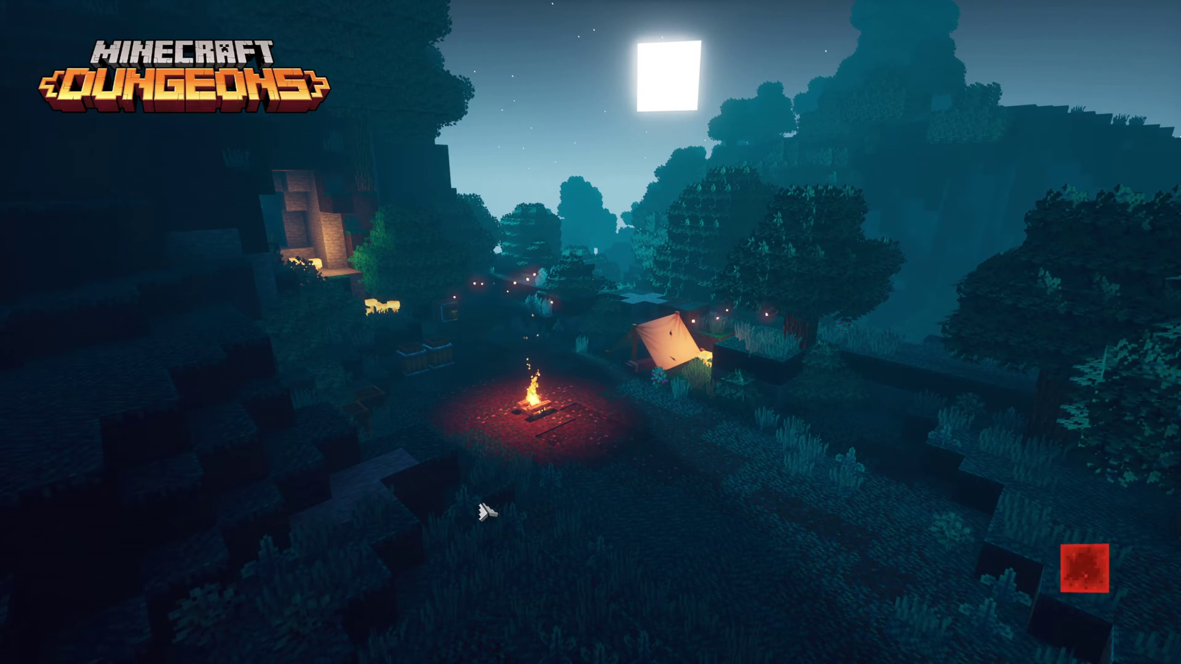
pyautogui.click(486, 512)
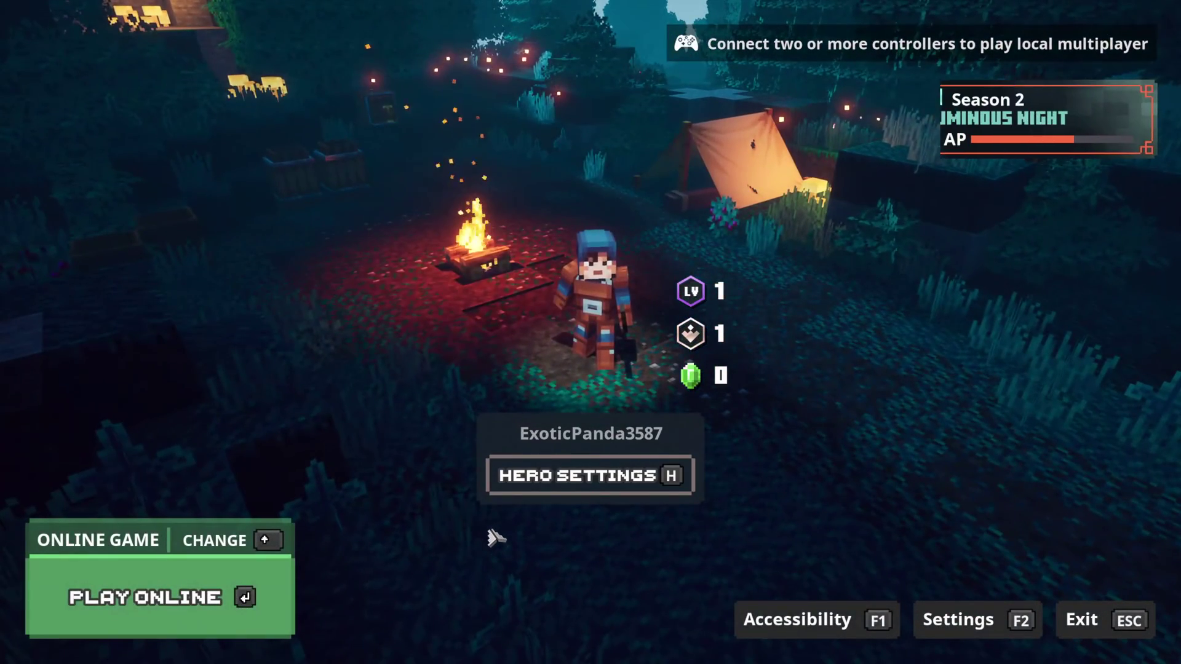
pyautogui.click(581, 489)
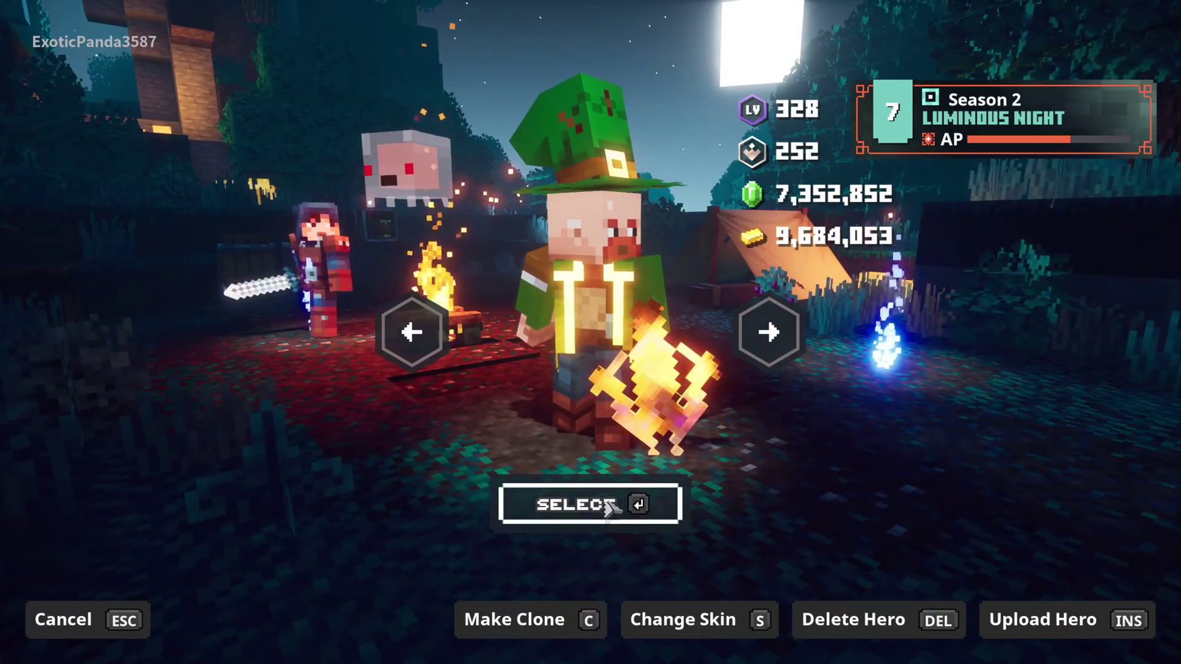
pyautogui.click(606, 506)
# Step: Start a non-private online game with the selected hero and dismiss the Enchantsmith merchant notice
pyautogui.click(164, 596)
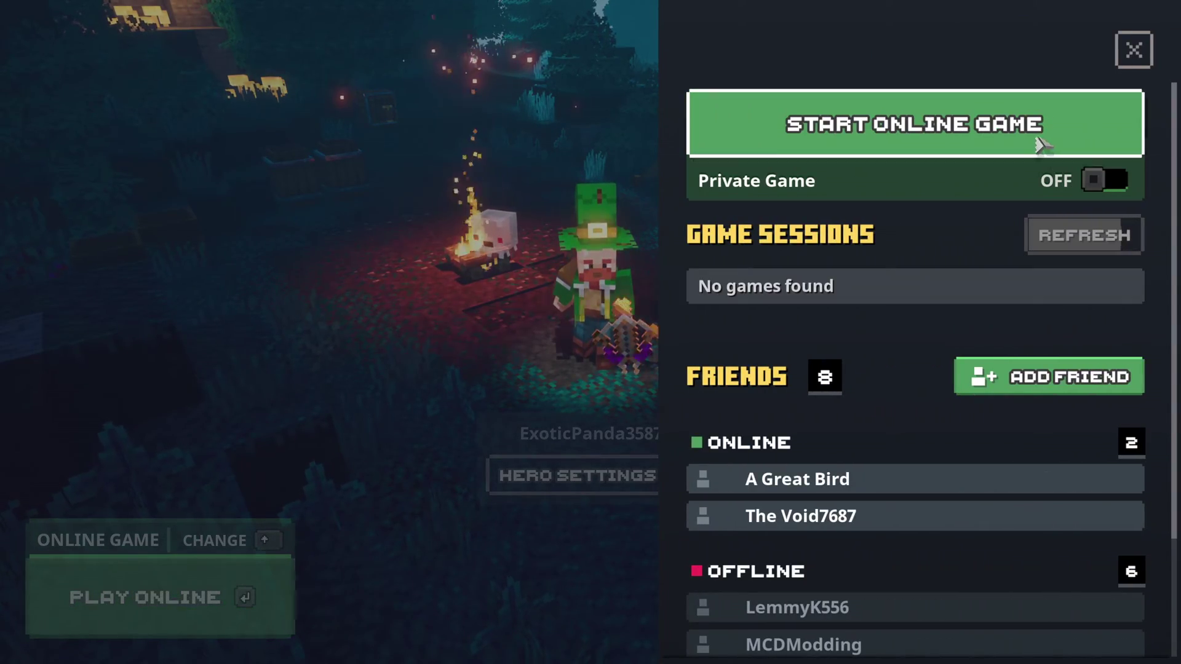
pyautogui.click(1040, 144)
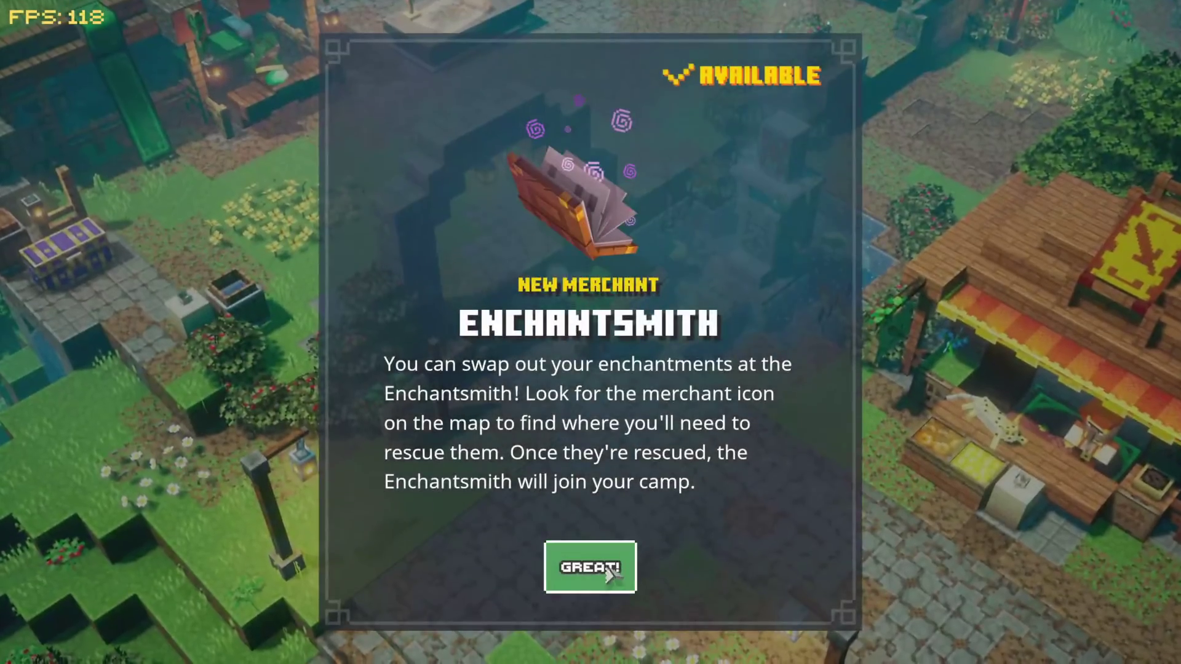
pyautogui.click(592, 567)
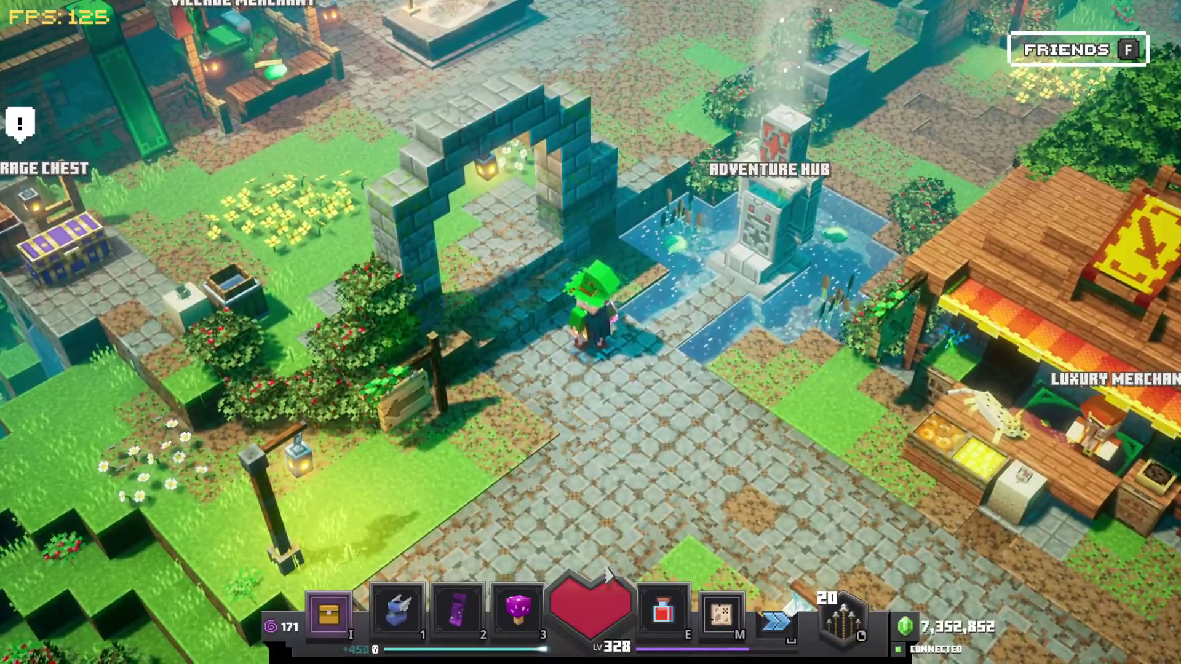
# Step: Examine the equipped Resolute Tempest Knife and the Verdant Robe's Cool Down, Rush and Swiftfooted enchantments in the inventory
pyautogui.press('i')
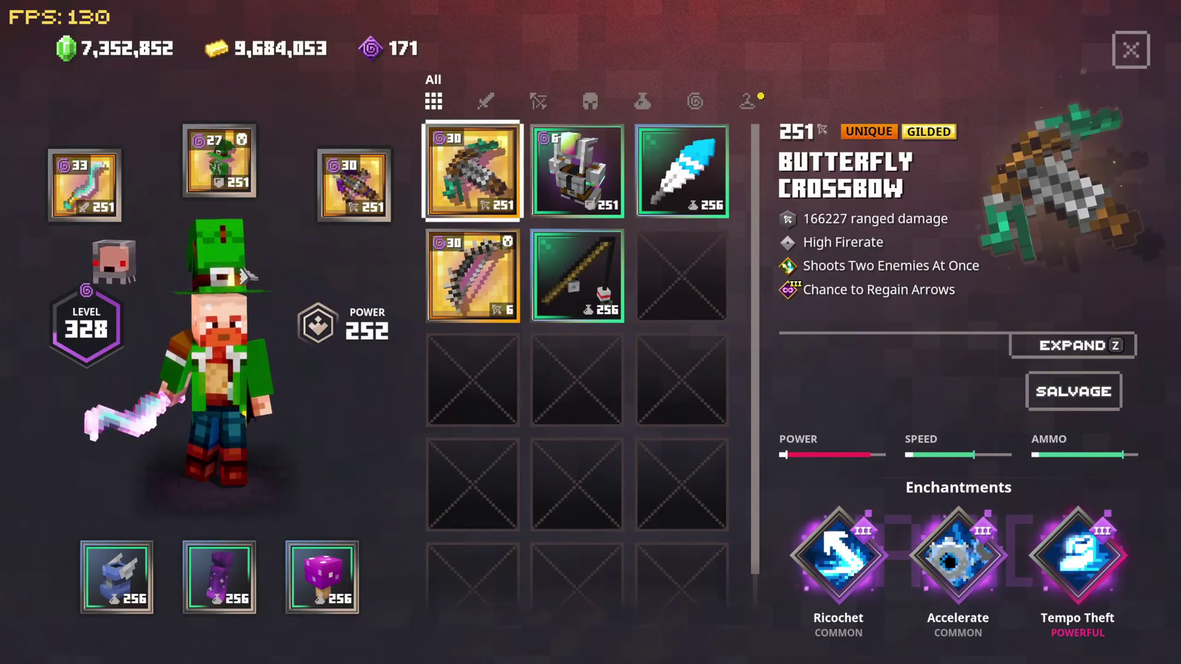
pyautogui.click(121, 192)
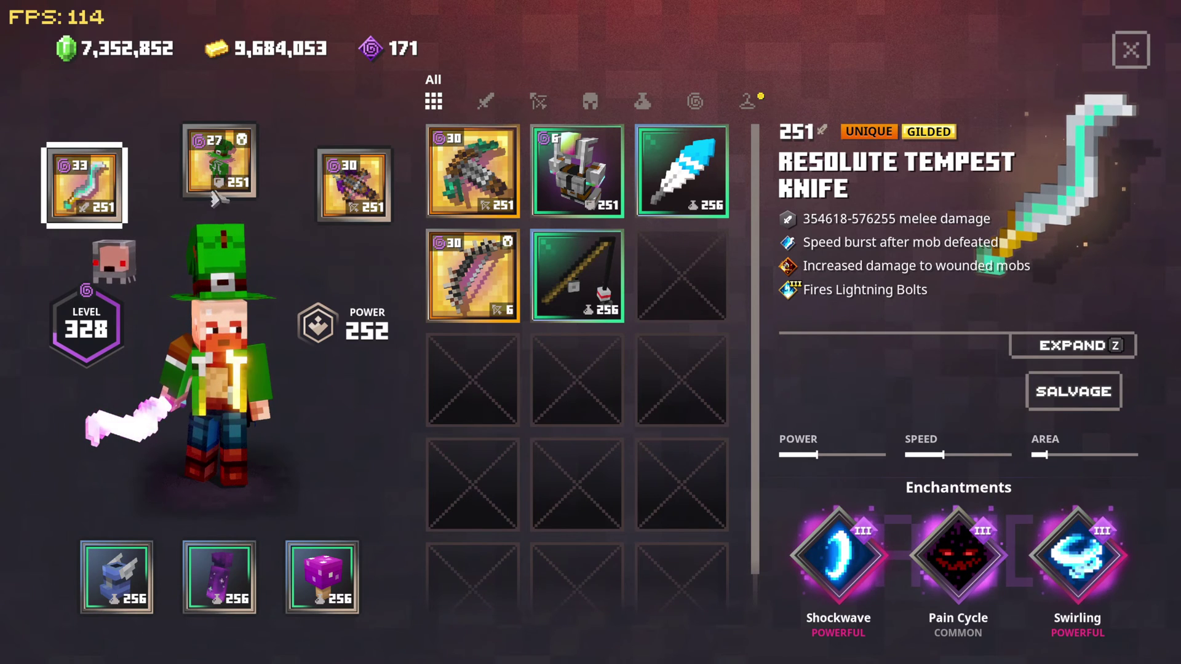
pyautogui.click(219, 161)
pyautogui.click(839, 555)
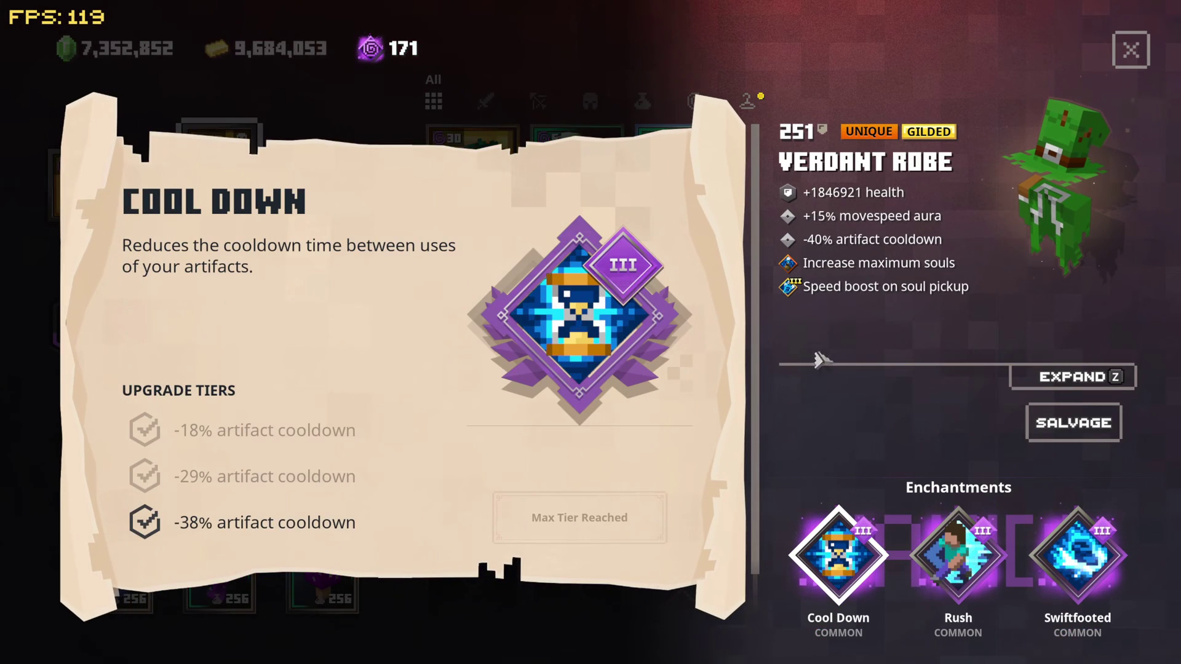
pyautogui.press('Escape')
pyautogui.click(957, 556)
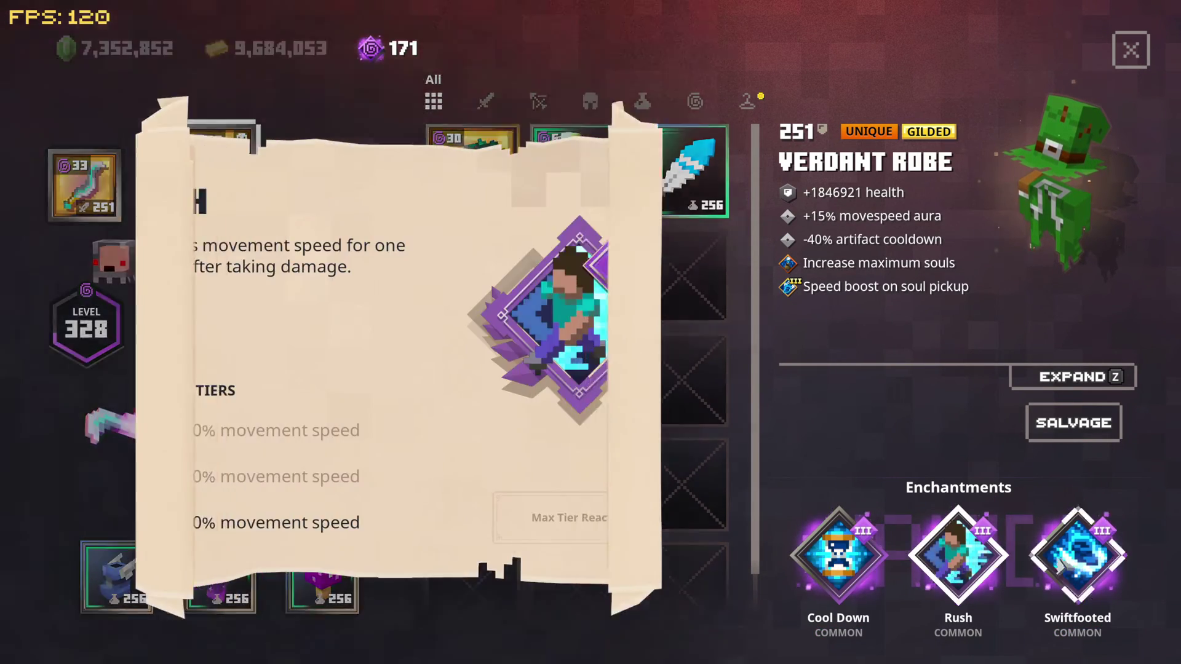
pyautogui.click(1077, 555)
pyautogui.press('Escape')
# Step: Equip the Butterfly Crossbow in place of the Imploding Crossbow, and check the artifacts before closing the inventory
pyautogui.click(354, 184)
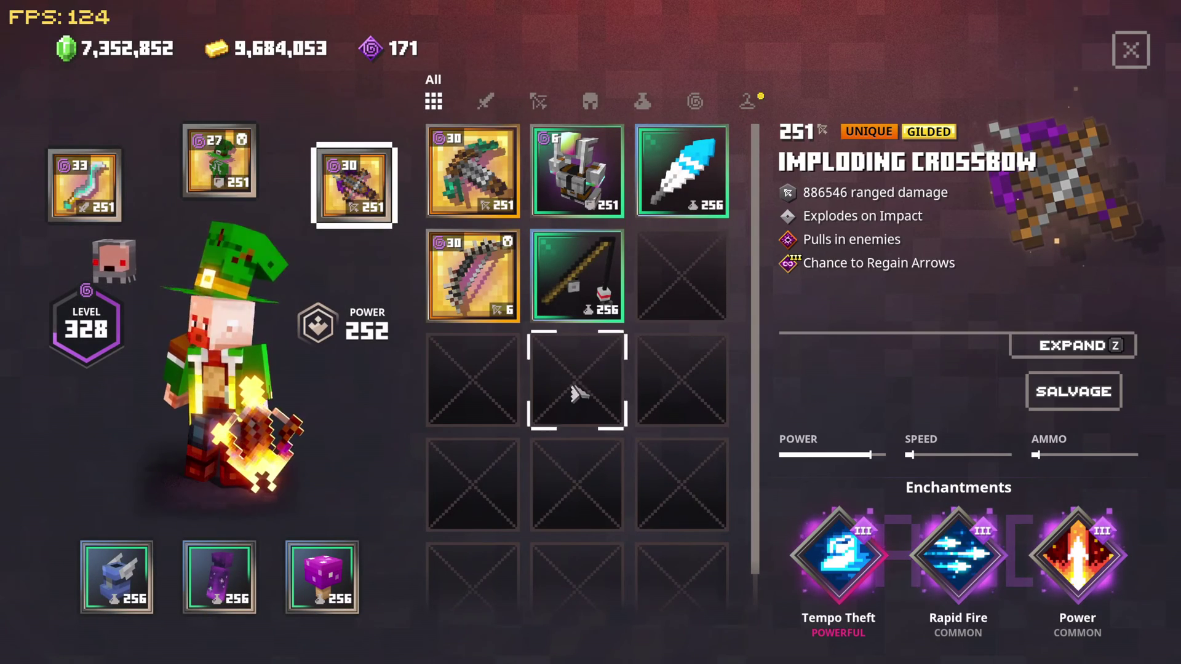
pyautogui.click(472, 171)
pyautogui.click(472, 170)
pyautogui.click(354, 185)
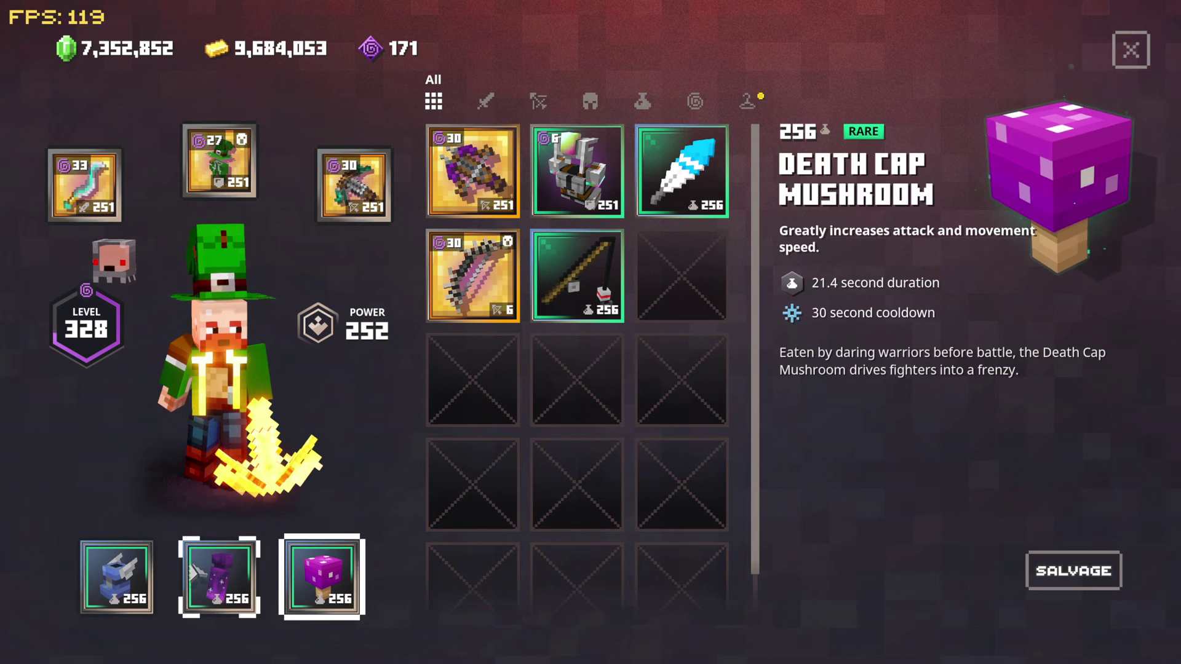
pyautogui.click(117, 577)
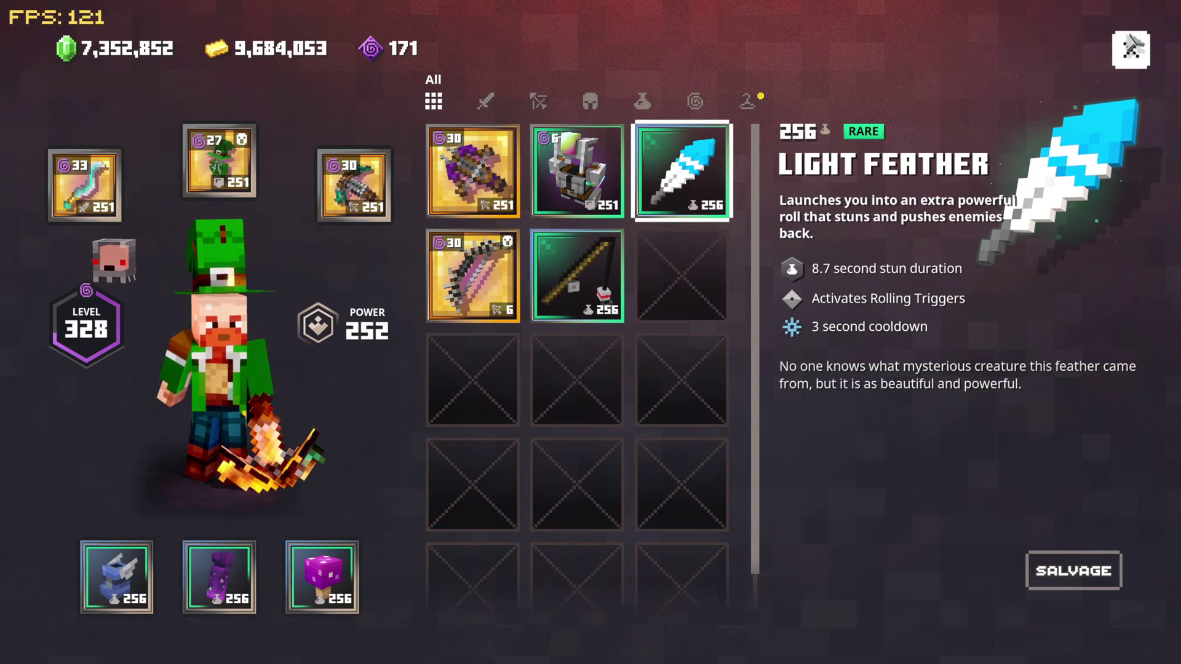
pyautogui.click(1130, 49)
# Step: Open the mission map and look through its regions, including Other Dimensions, ending on the Mainland
pyautogui.press('m')
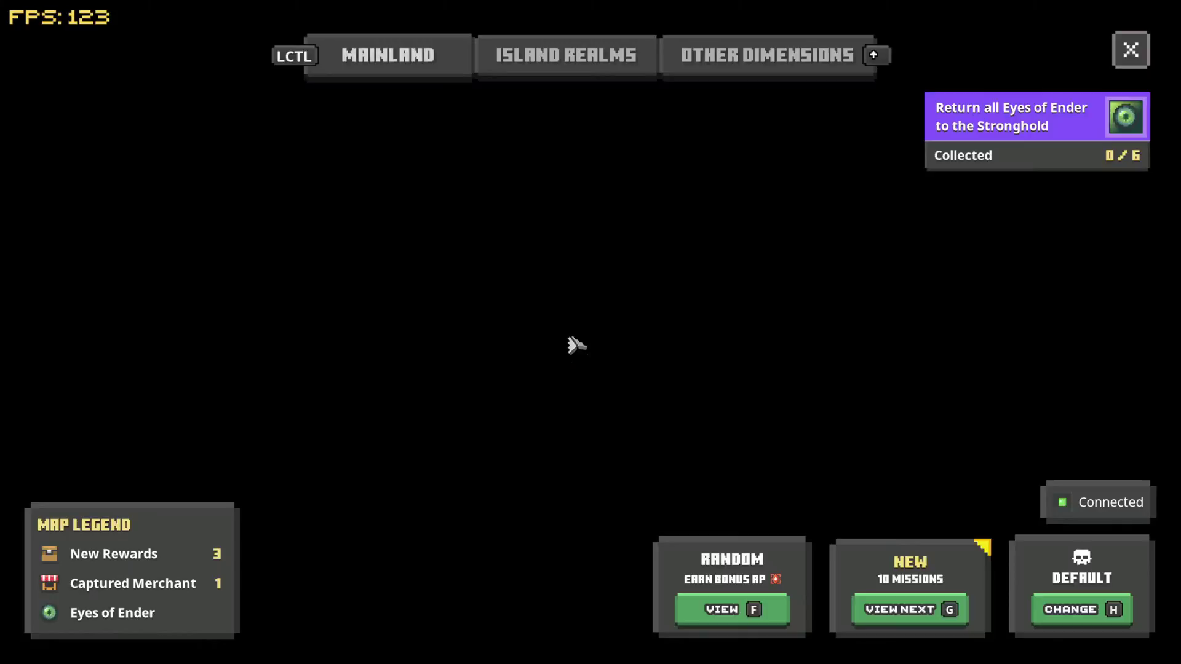
pyautogui.press('shift')
pyautogui.press('shift')
pyautogui.press('shift')
pyautogui.press('ctrl')
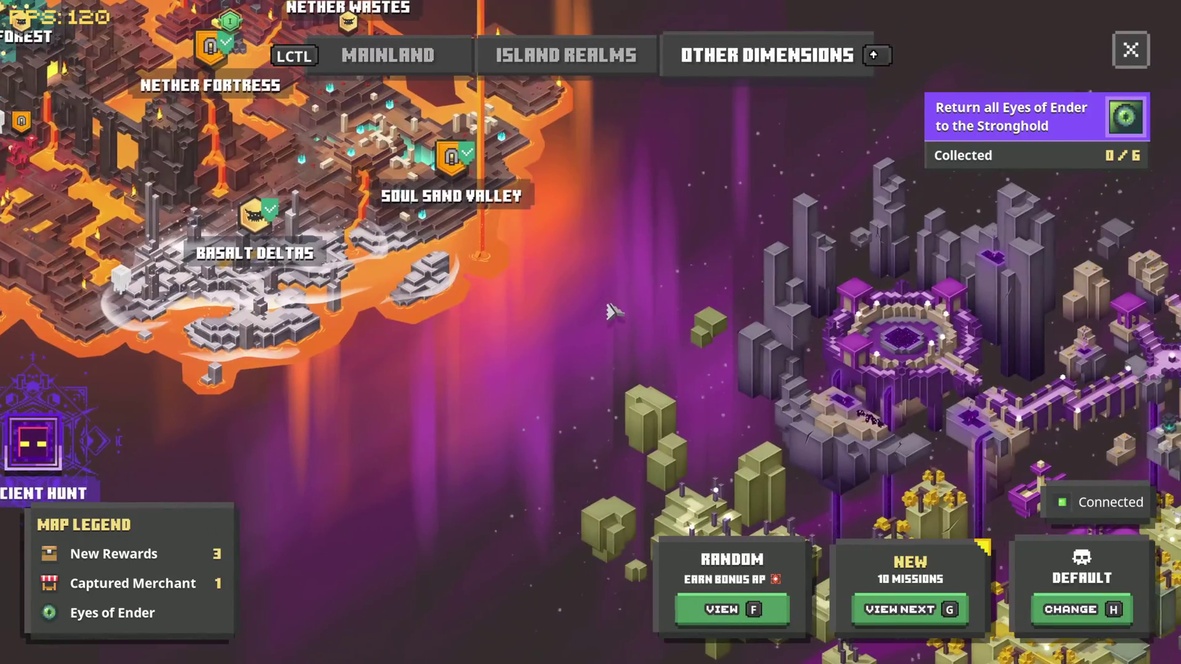
pyautogui.click(420, 64)
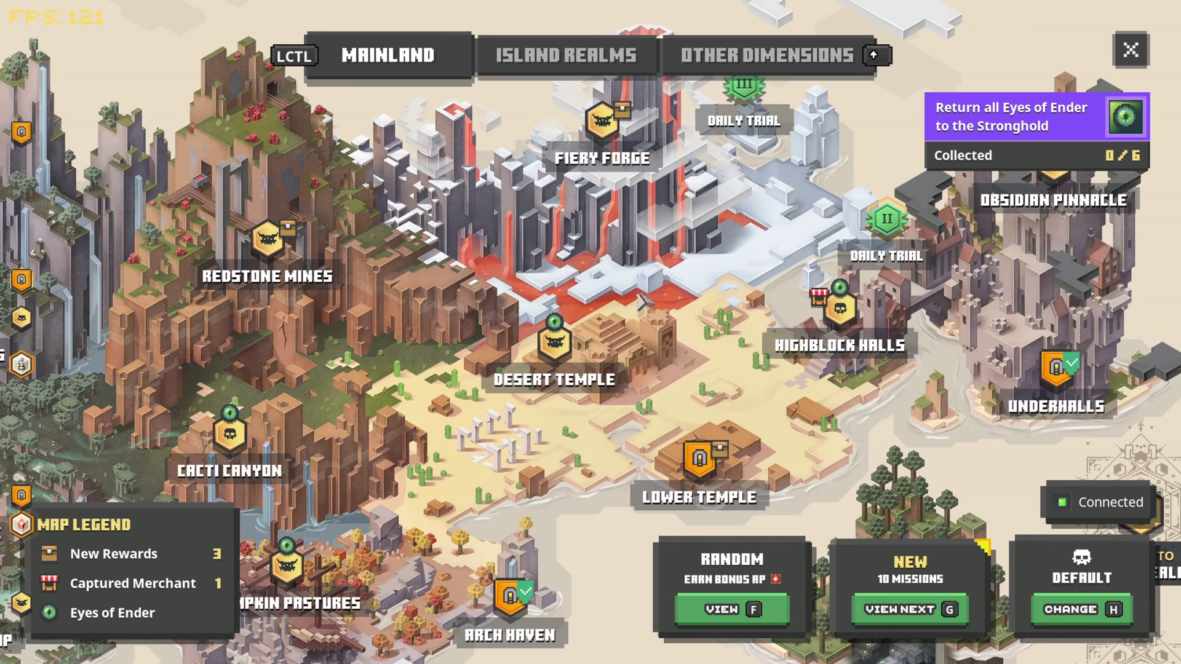